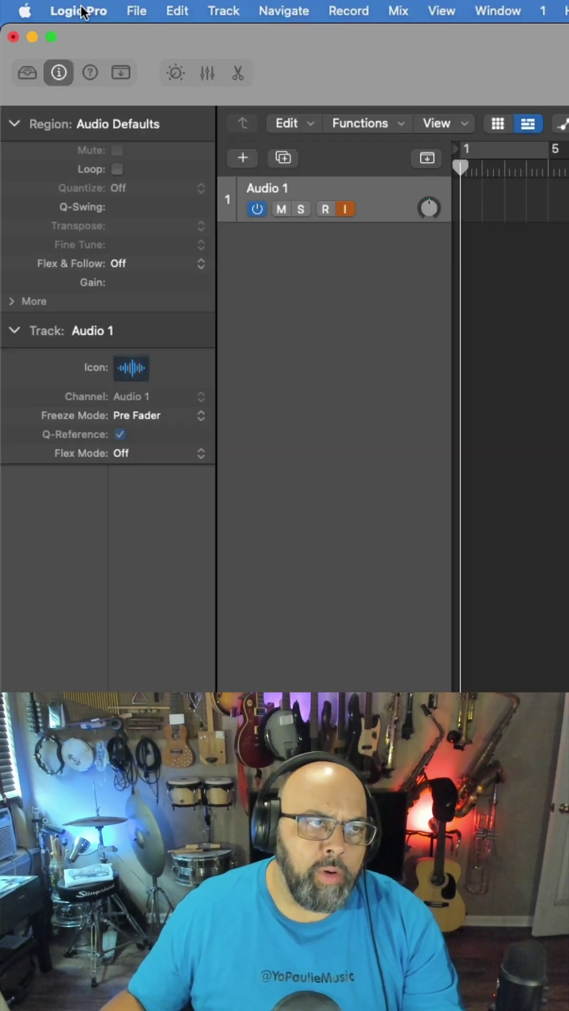
- Open Logic Pro's Audio settings on the Devices page, showing the 1024-sample buffer
click(83, 12)
mouse_move(74, 71)
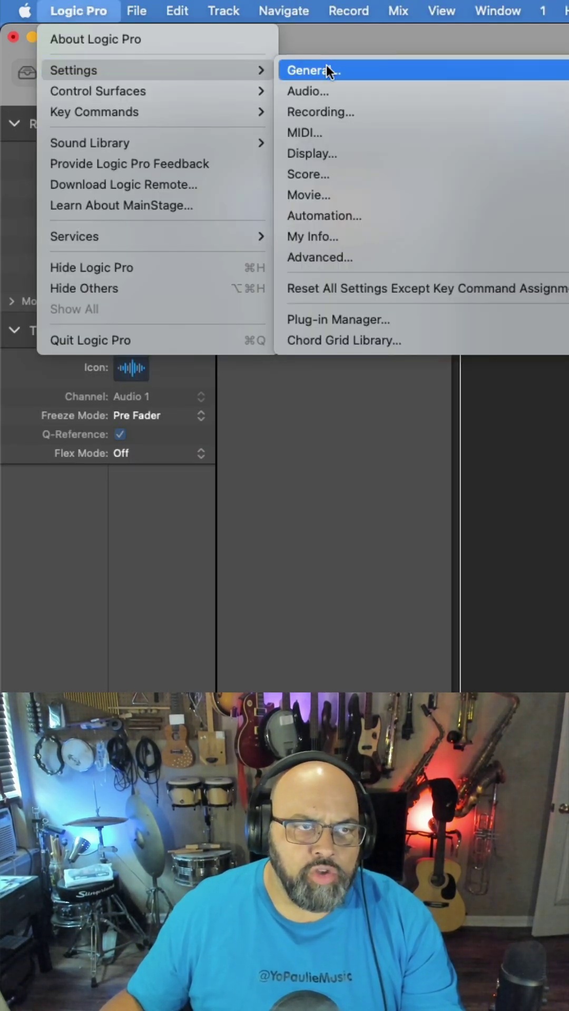
click(321, 91)
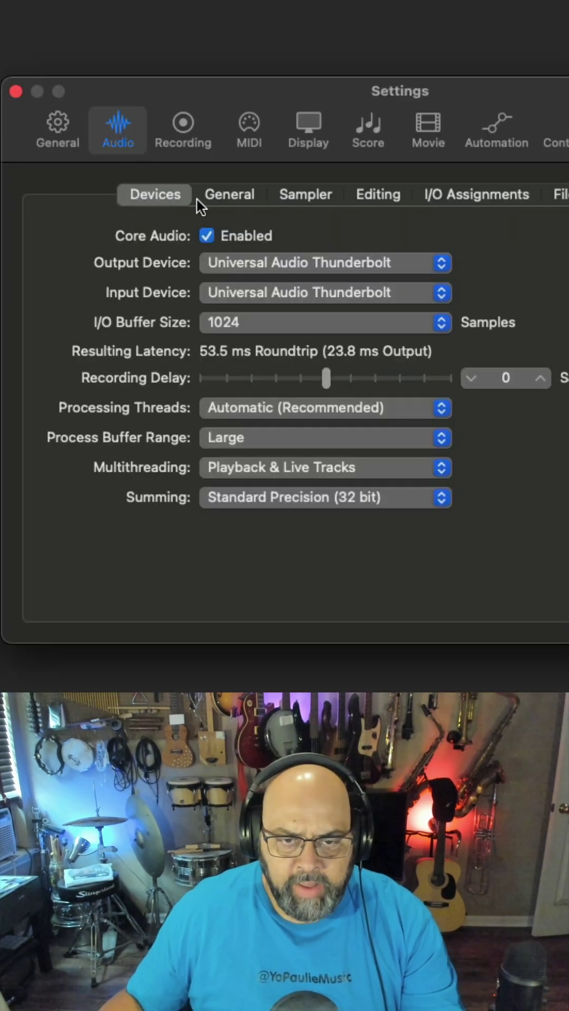
- On the General audio page, toggle 'Input monitoring only for the focused track' off and back on
click(224, 195)
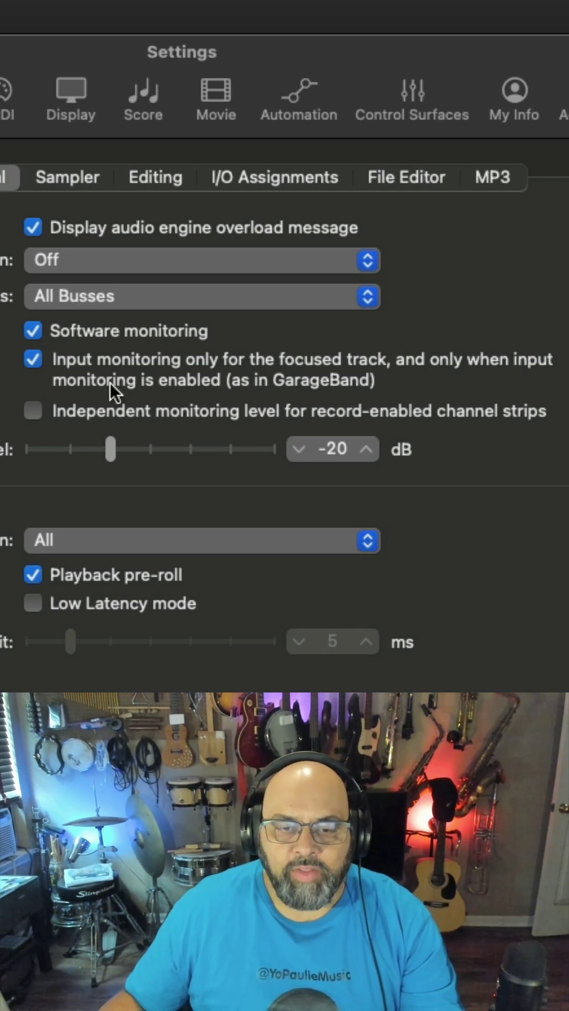
click(33, 360)
click(34, 359)
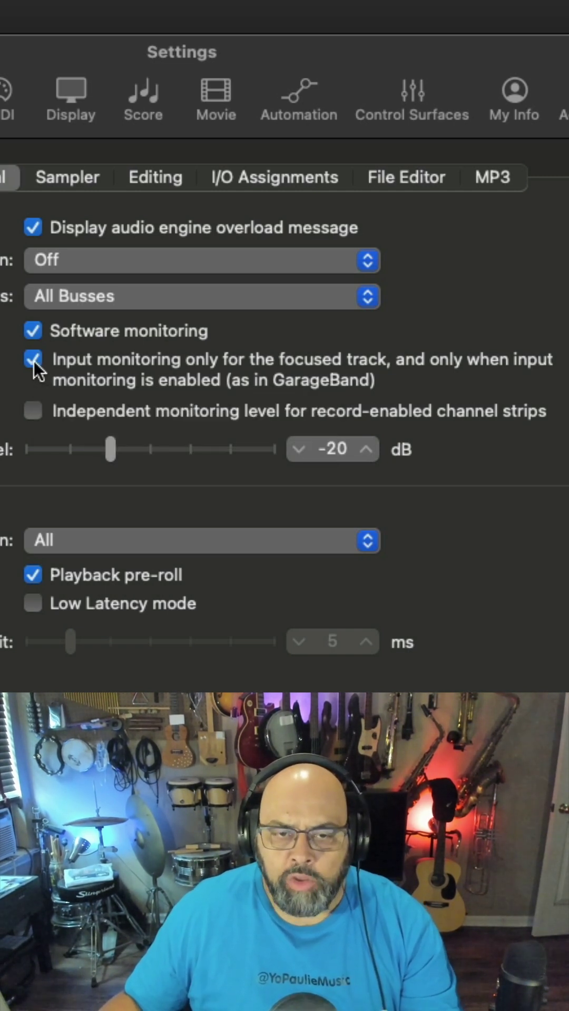